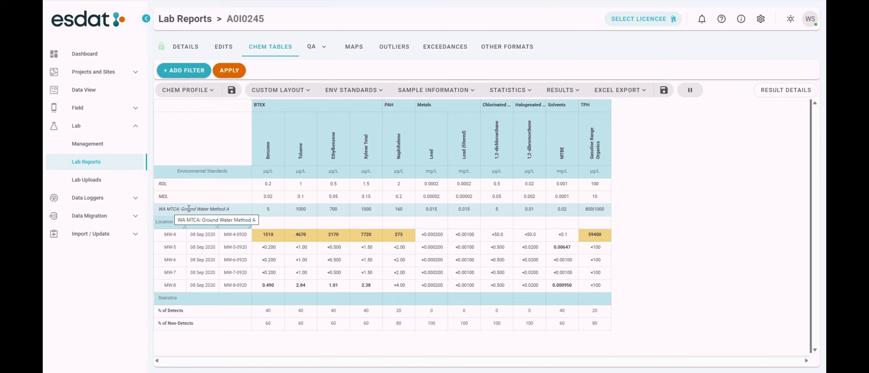
# Browse the environmental standards tree, expanding USA, CA, SFBRWQCB ESLs and Tier 1.
pyautogui.click(278, 209)
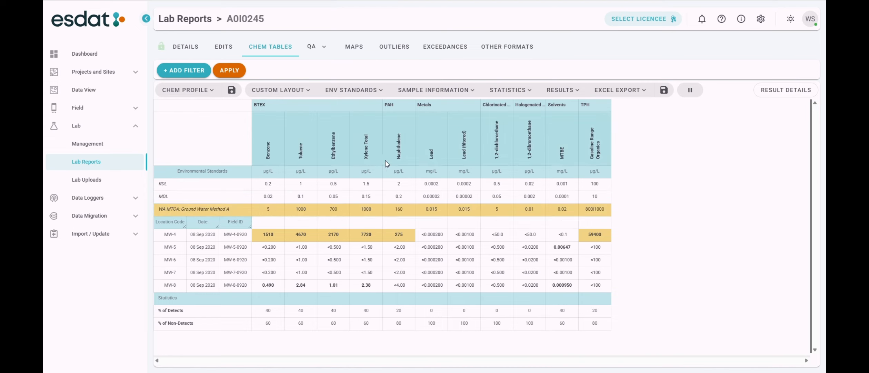
pyautogui.click(379, 91)
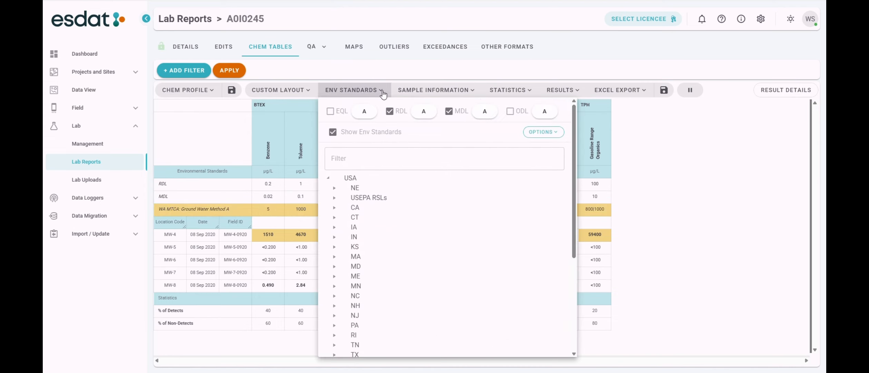
pyautogui.click(334, 207)
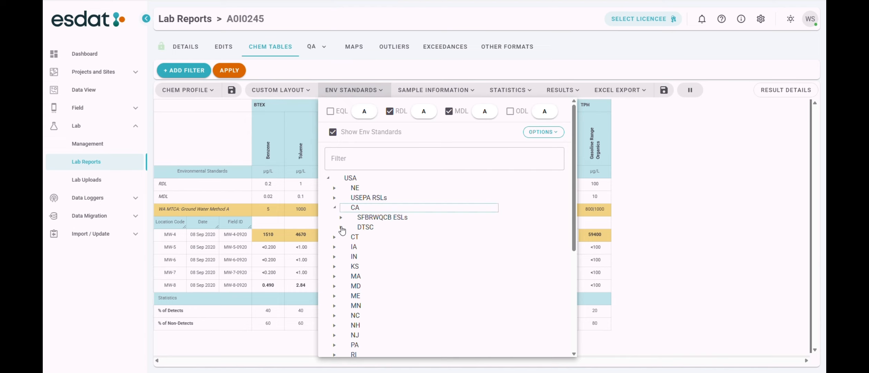
pyautogui.click(341, 217)
pyautogui.click(348, 227)
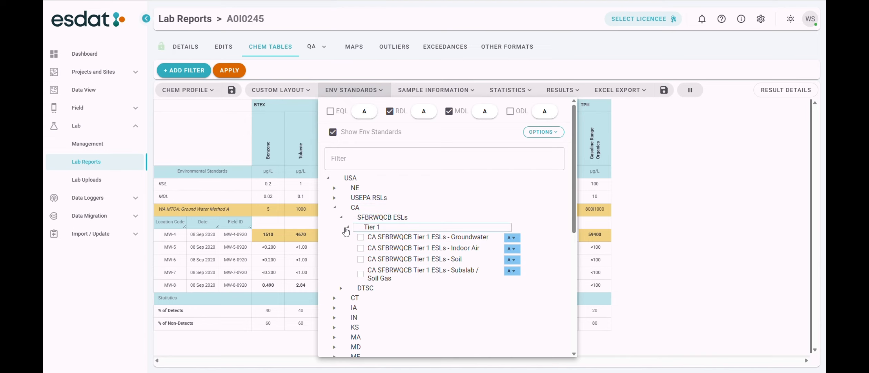
pyautogui.click(328, 178)
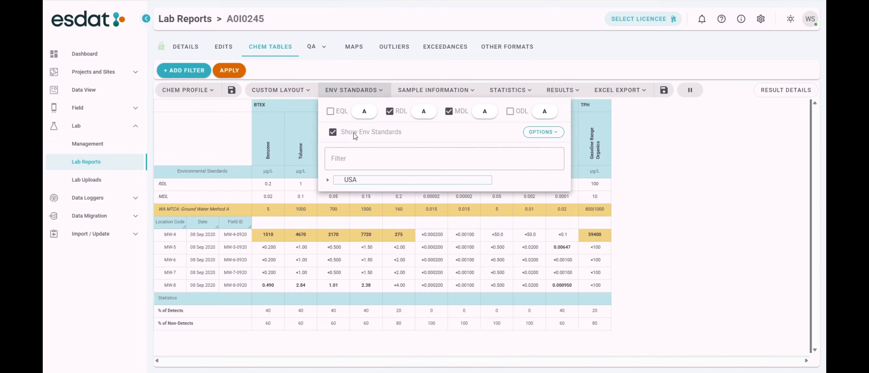
pyautogui.click(381, 91)
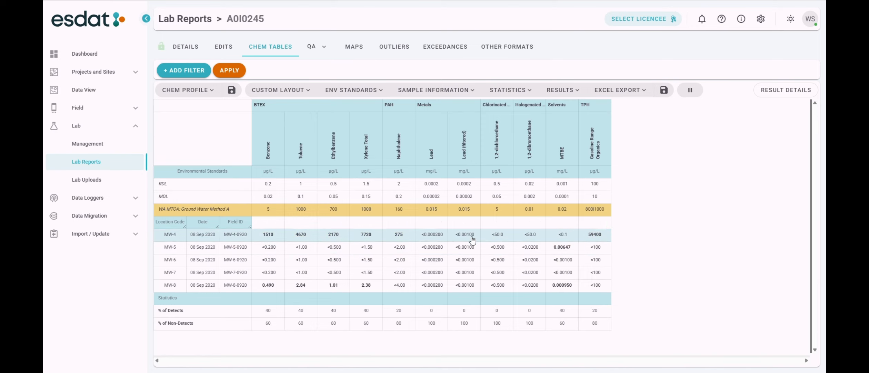
# Give the MW-4 Gasoline Range Organics result a J+ validation qualifier with comment 'Equipment possibly contaminated' and save it.
pyautogui.click(605, 234)
pyautogui.click(790, 89)
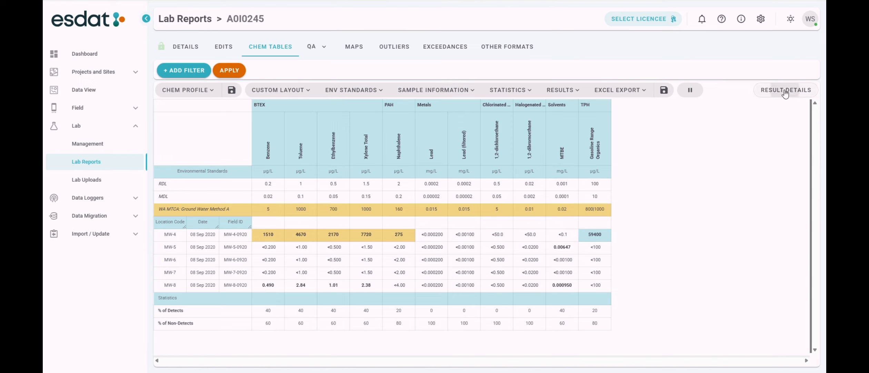
pyautogui.scroll(-5, 741, 154)
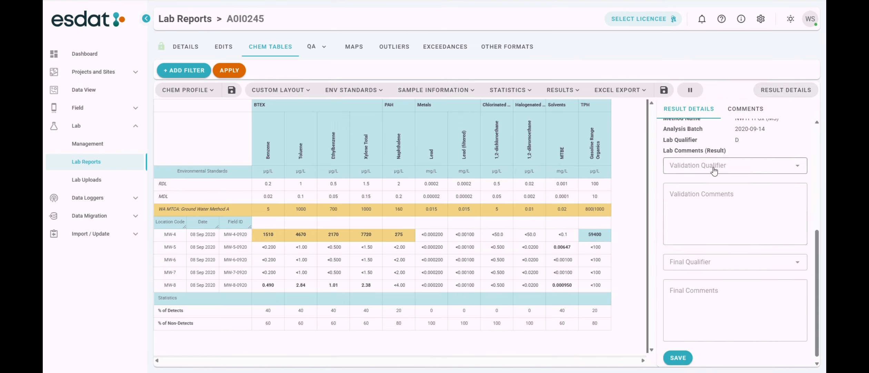
pyautogui.click(743, 166)
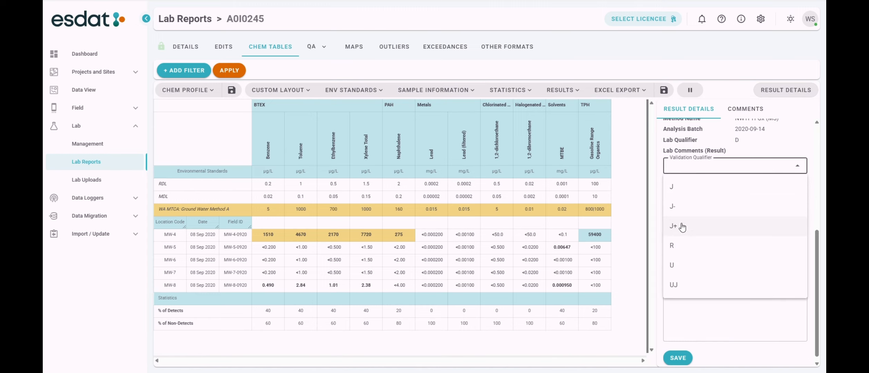
pyautogui.click(681, 227)
pyautogui.click(748, 213)
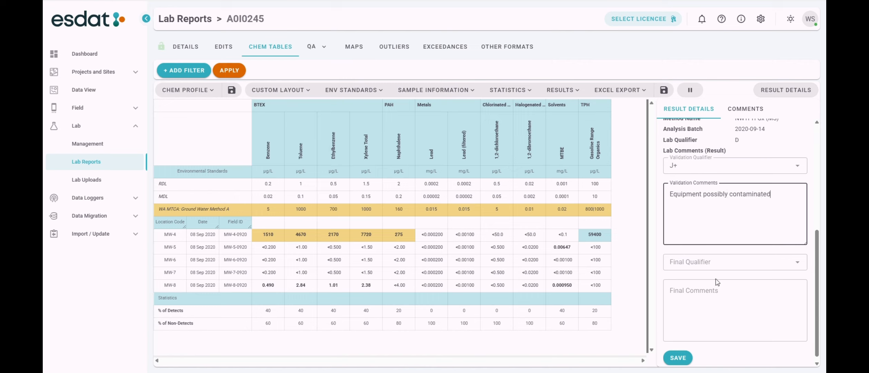
pyautogui.click(678, 357)
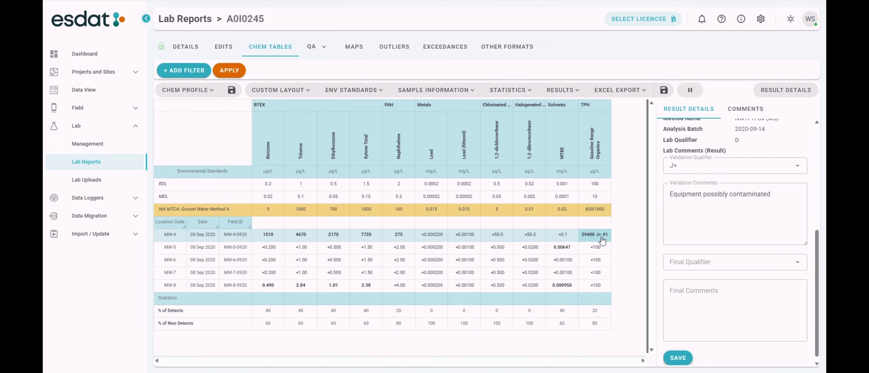
# Show lab qualifiers and lab comments in the chemistry table results.
pyautogui.click(744, 110)
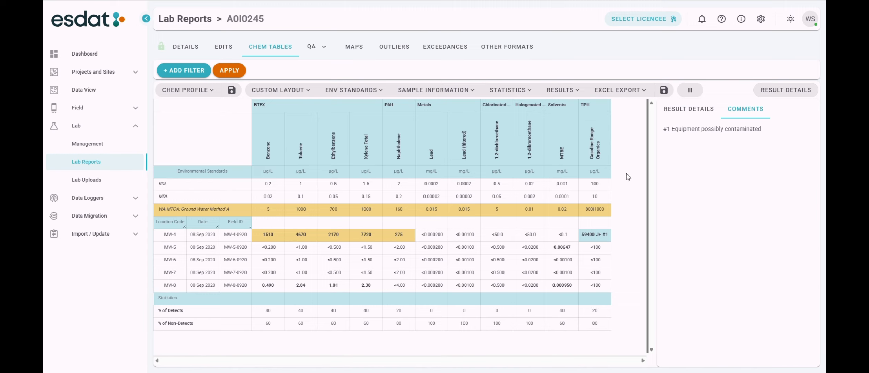
pyautogui.click(575, 91)
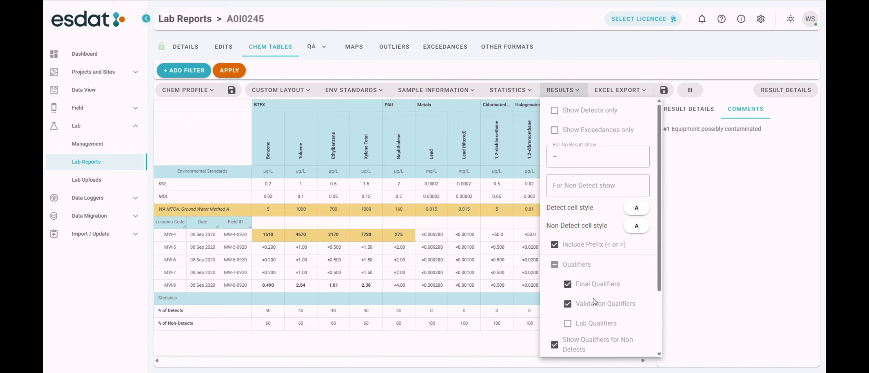
pyautogui.scroll(-1, 594, 301)
pyautogui.click(567, 282)
pyautogui.scroll(-1, 579, 311)
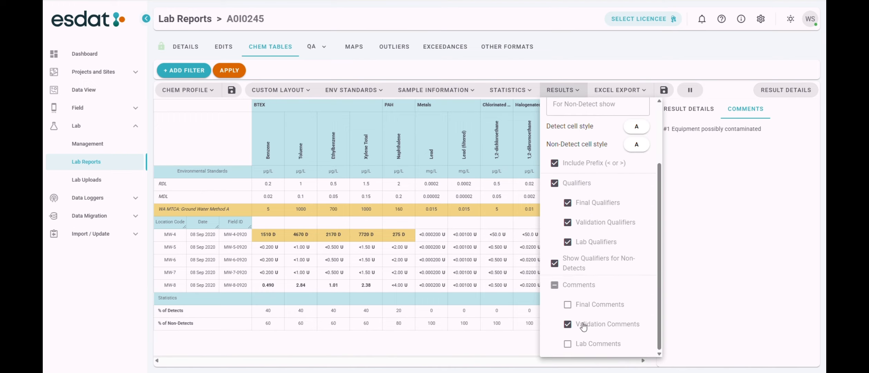
pyautogui.click(569, 344)
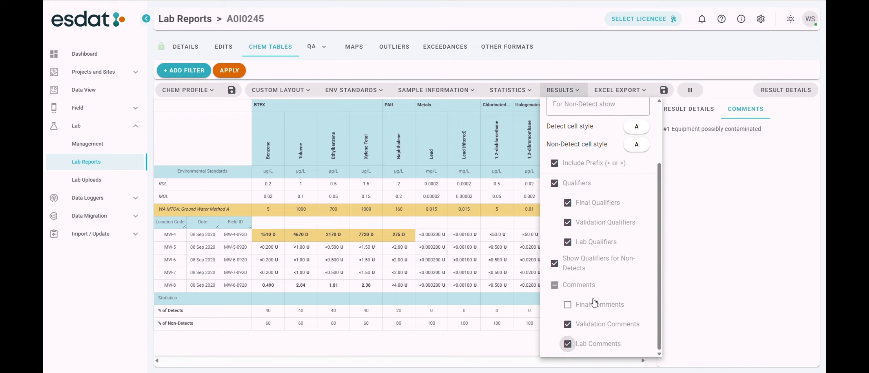
pyautogui.click(580, 90)
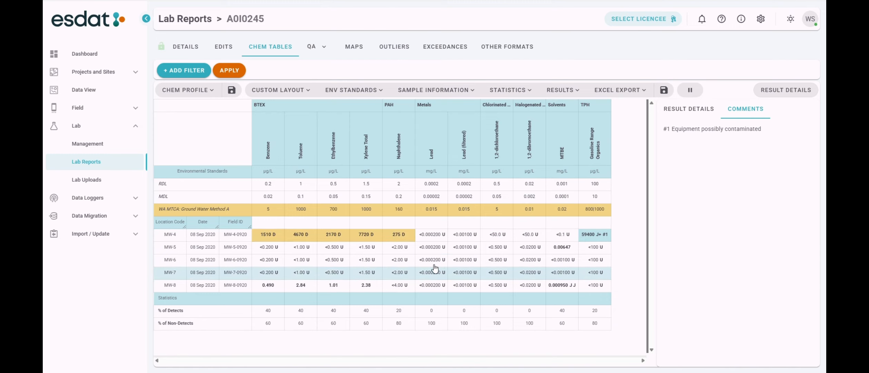
# Hide lab qualifiers and lab comments from the chemistry table results again.
pyautogui.click(580, 90)
pyautogui.scroll(-3, 588, 256)
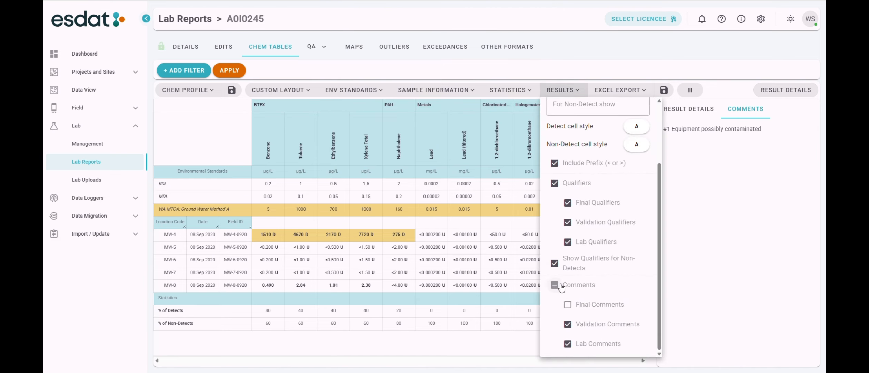
pyautogui.click(568, 242)
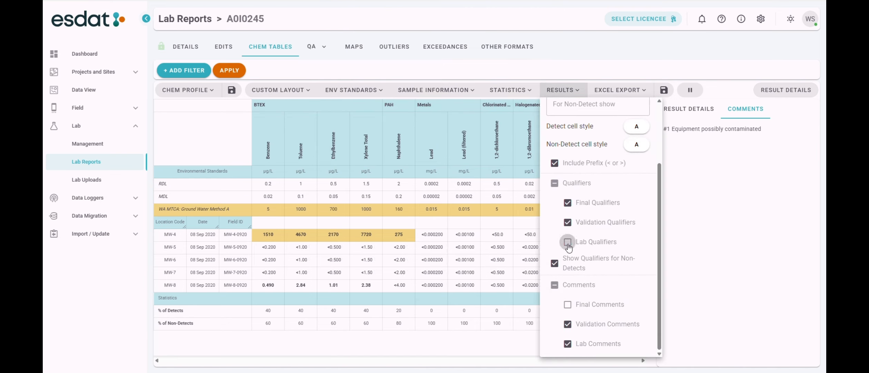
pyautogui.click(567, 344)
pyautogui.click(582, 91)
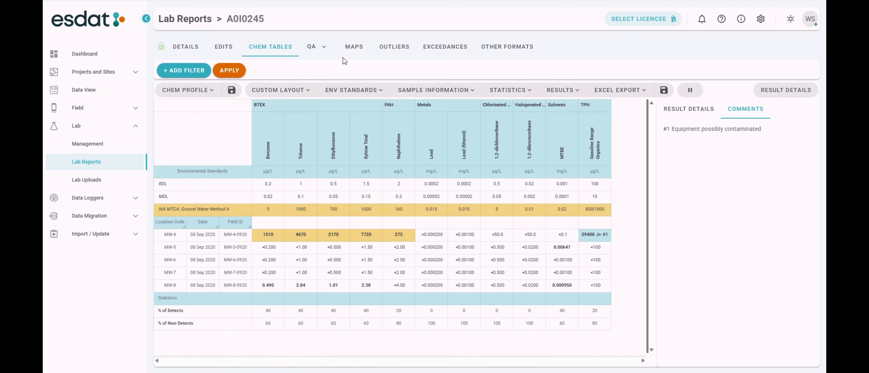
# Open the Qualifiers QA report and scroll through its columns.
pyautogui.click(323, 47)
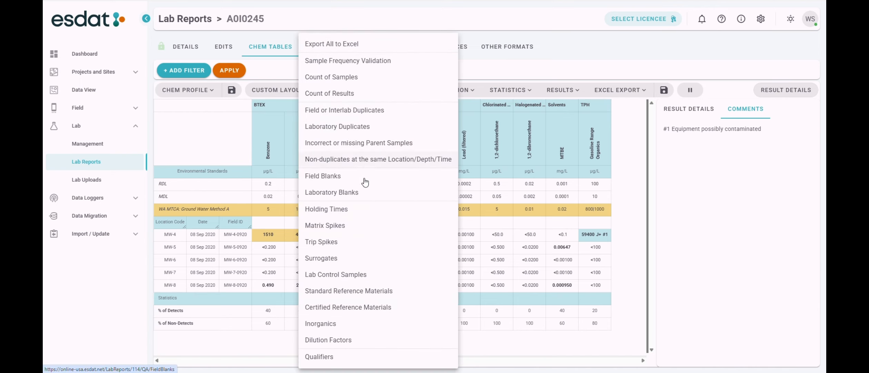
pyautogui.click(330, 359)
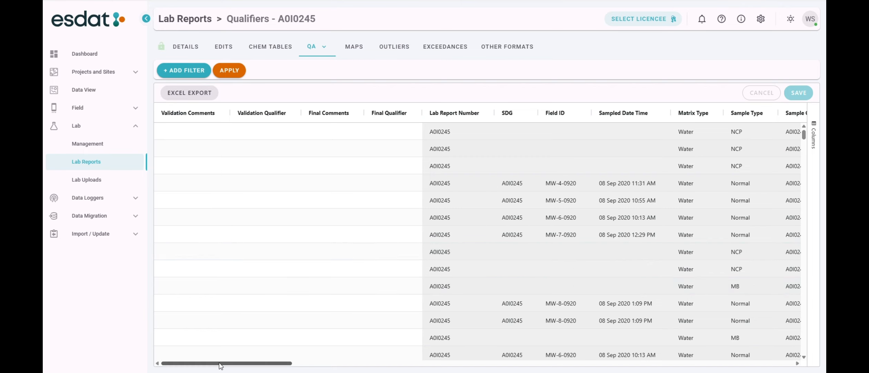
pyautogui.moveTo(220, 364); pyautogui.dragTo(273, 372)
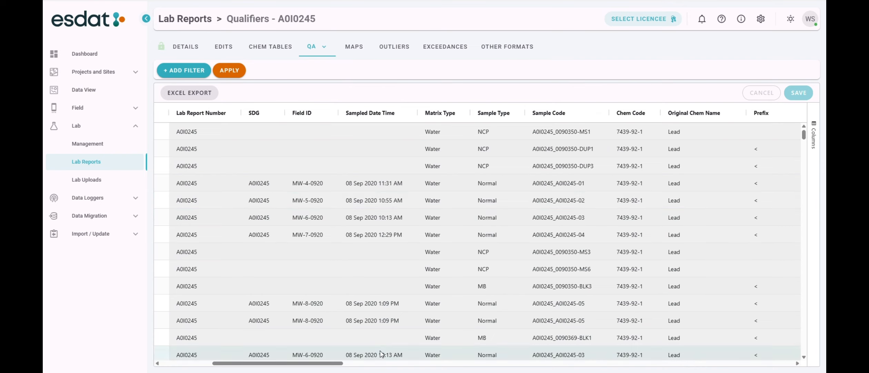
pyautogui.moveTo(324, 367); pyautogui.dragTo(375, 367)
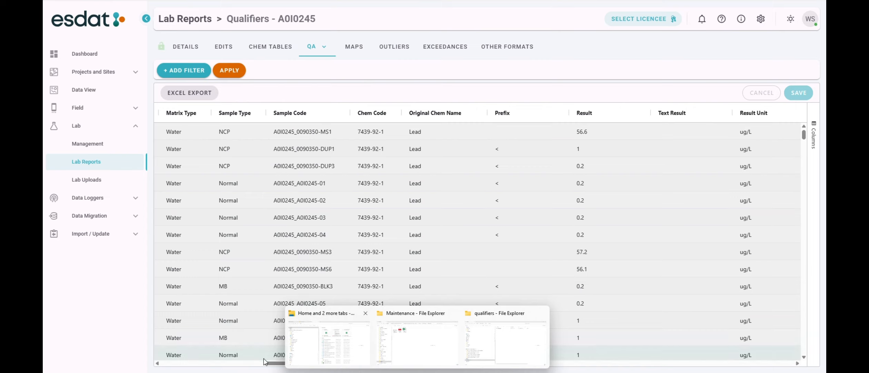
pyautogui.moveTo(277, 368); pyautogui.dragTo(171, 371)
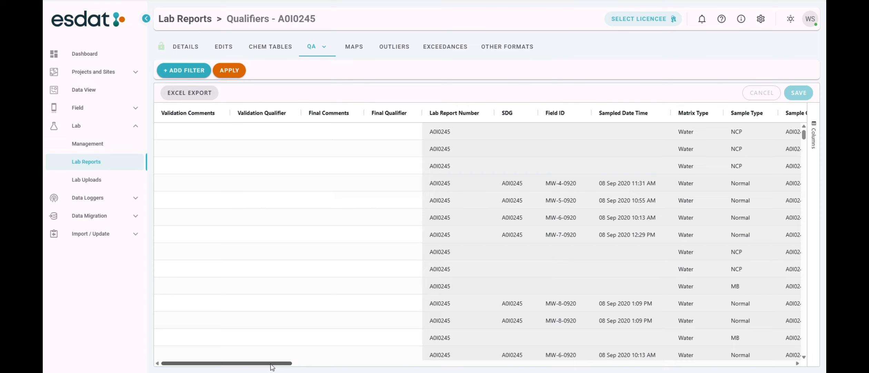
# Filter the qualifiers table to Method Name NWTPH-Gx (MS).
pyautogui.click(185, 71)
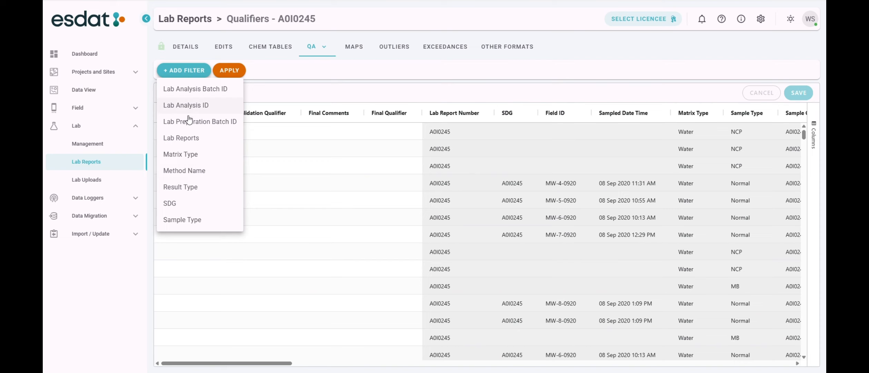
pyautogui.click(186, 171)
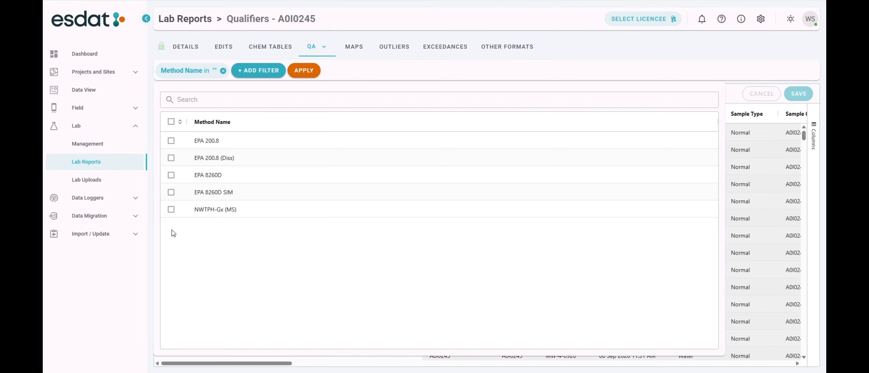
pyautogui.click(171, 209)
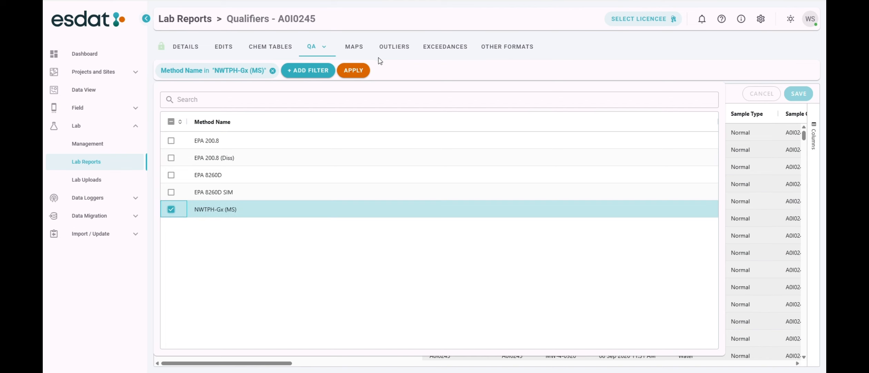
pyautogui.click(356, 70)
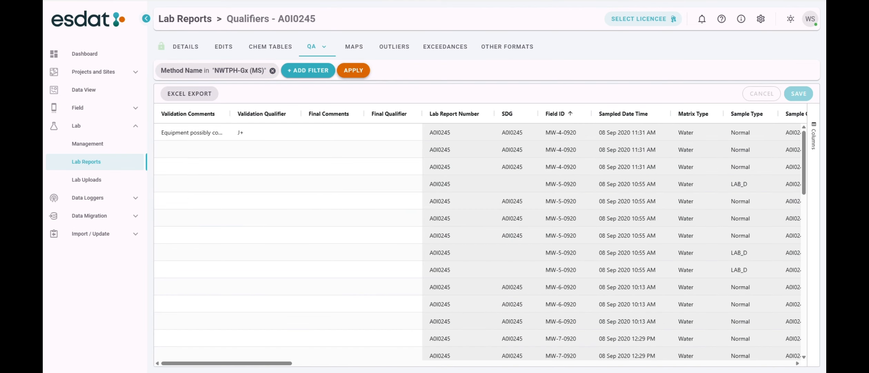
# Copy the first row's validation comment down to all the filtered rows.
pyautogui.click(200, 137)
pyautogui.moveTo(200, 144); pyautogui.dragTo(202, 351)
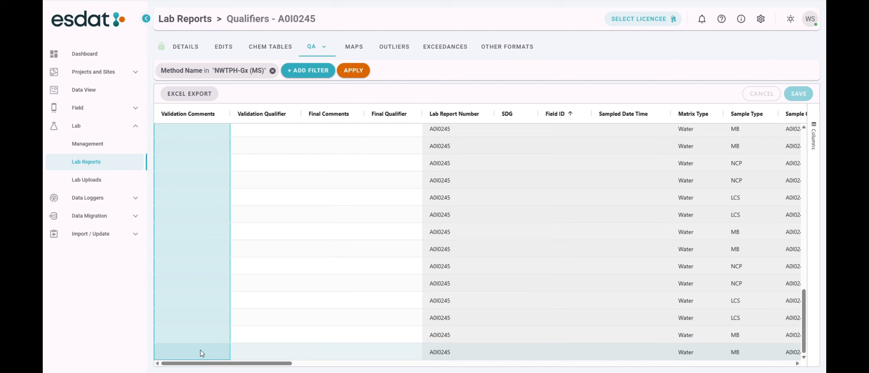
pyautogui.rightClick(188, 238)
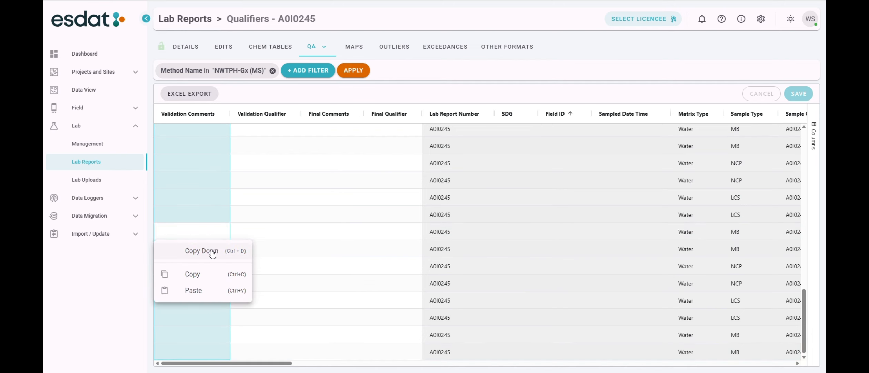
pyautogui.click(212, 252)
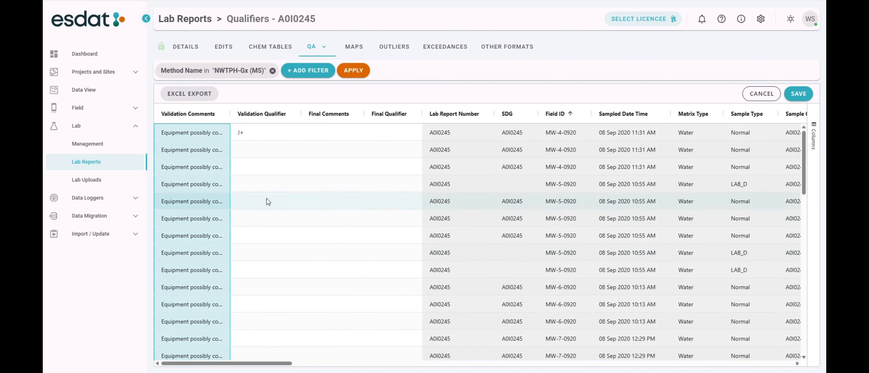
# Set the first filtered row's validation qualifier to J+ from the qualifier list.
pyautogui.doubleClick(264, 132)
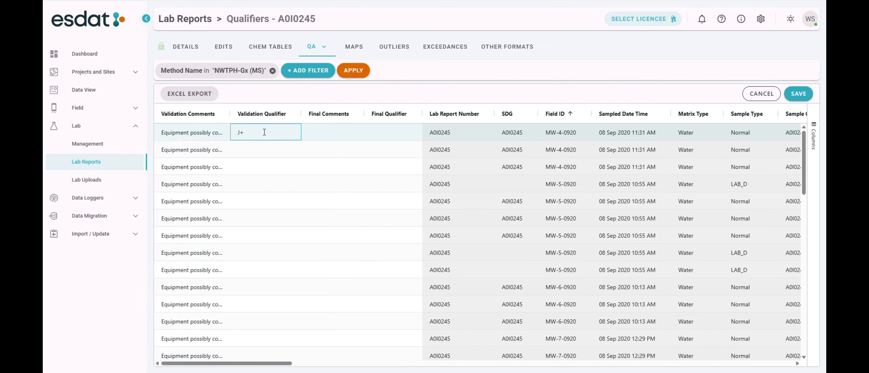
pyautogui.click(251, 183)
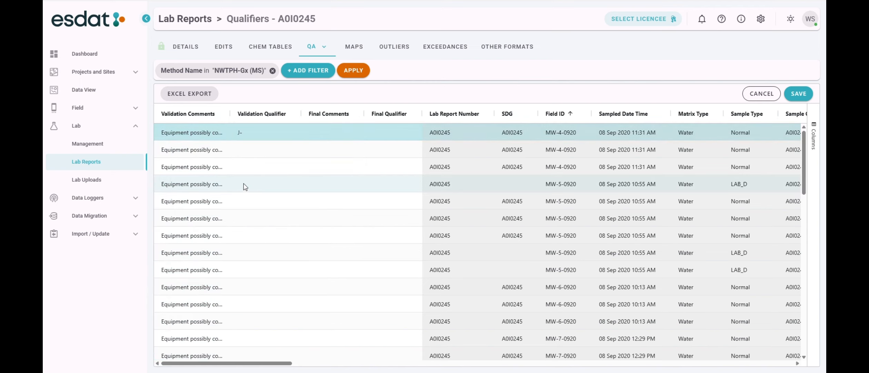
pyautogui.doubleClick(279, 134)
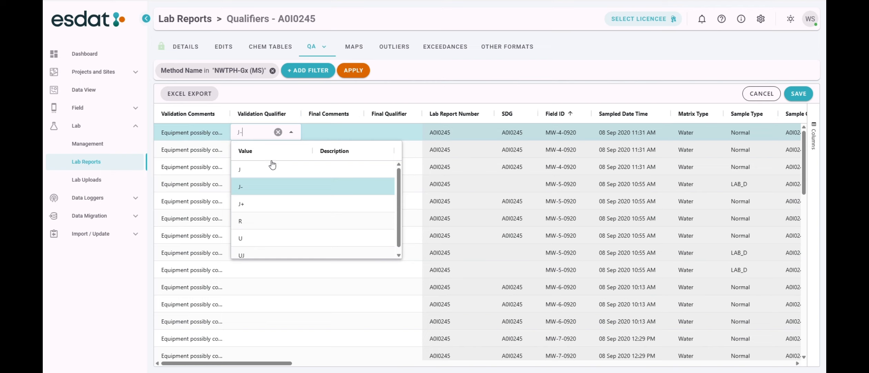
pyautogui.click(259, 200)
# Copy the J+ validation qualifier down to the first seven filtered rows.
pyautogui.moveTo(257, 134); pyautogui.dragTo(268, 232)
pyautogui.rightClick(267, 232)
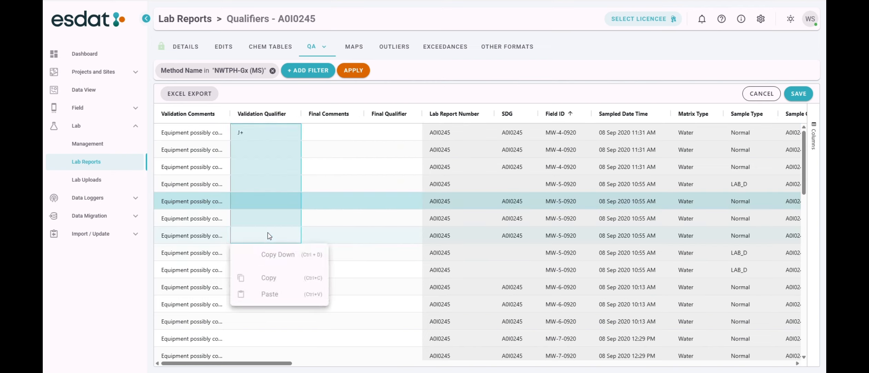
pyautogui.click(278, 257)
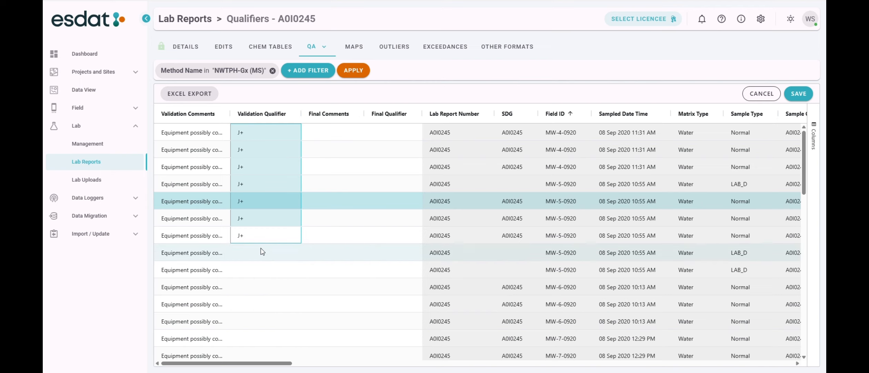
pyautogui.doubleClick(264, 271)
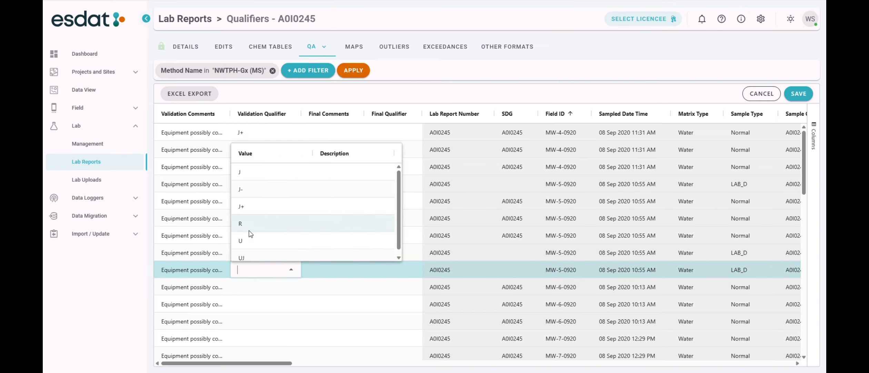
pyautogui.click(255, 285)
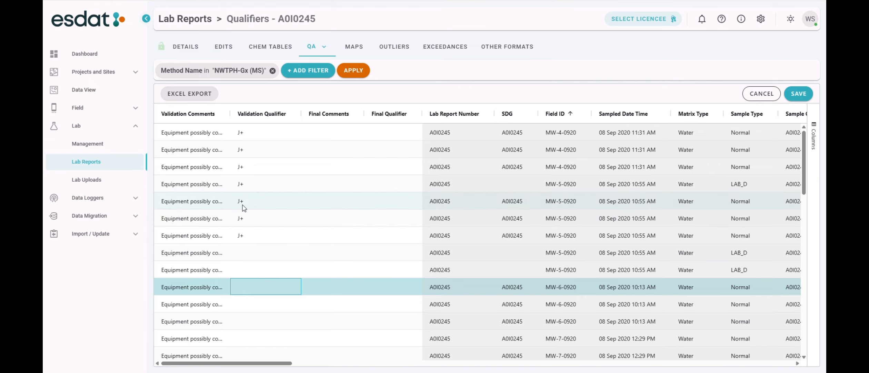
# Export the qualifiers table to Excel and copy the 'Equipment possibly contaminated' comment into rows 3 to 15.
pyautogui.click(192, 94)
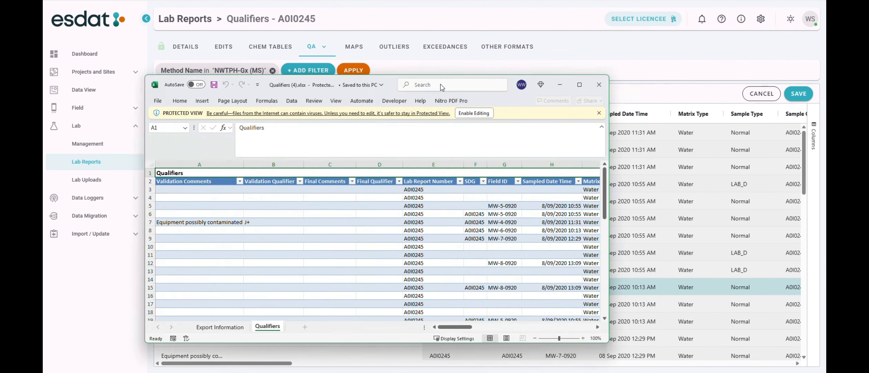
pyautogui.click(587, 80)
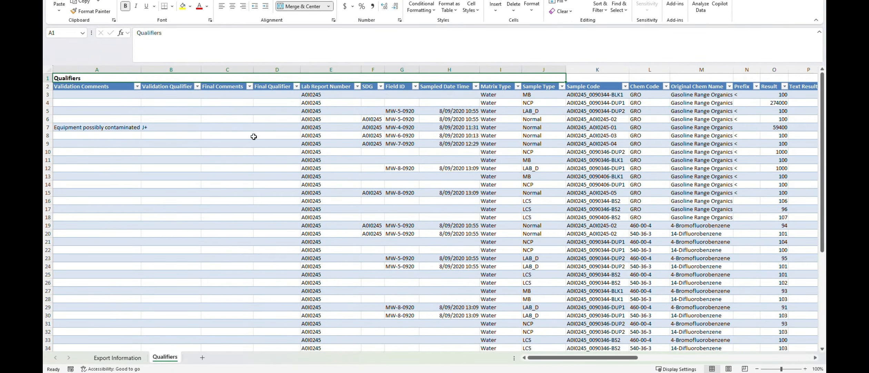
pyautogui.click(72, 127)
pyautogui.hotkey('ctrl', 'c')
pyautogui.moveTo(72, 94); pyautogui.dragTo(92, 192)
pyautogui.hotkey('ctrl', 'v')
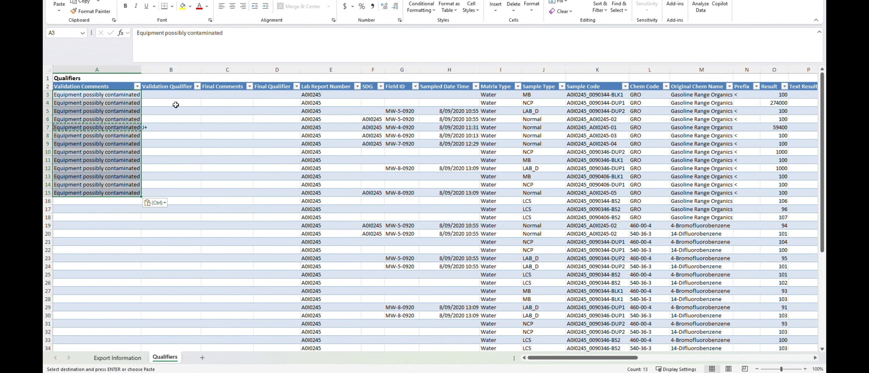
# Enter J- as the validation qualifier in spreadsheet row 4.
pyautogui.click(175, 100)
pyautogui.write('J-')
pyautogui.press('Return')
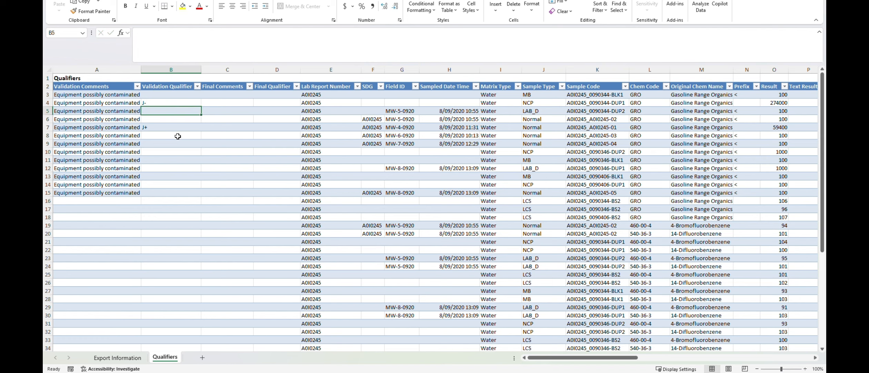
# Leave the Qualifiers report without saving and open a new Data Migration import.
pyautogui.moveTo(459, 1); pyautogui.dragTo(826, 77)
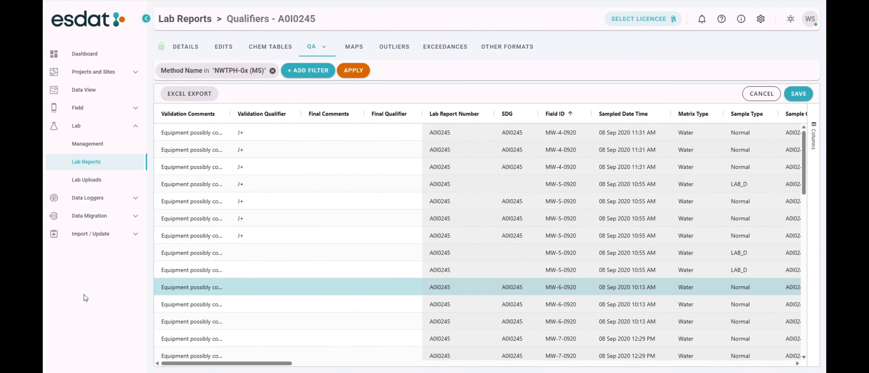
pyautogui.click(134, 216)
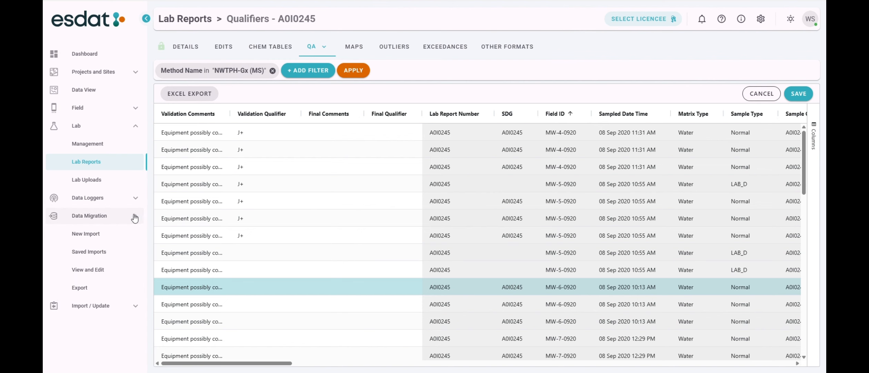
pyautogui.click(91, 235)
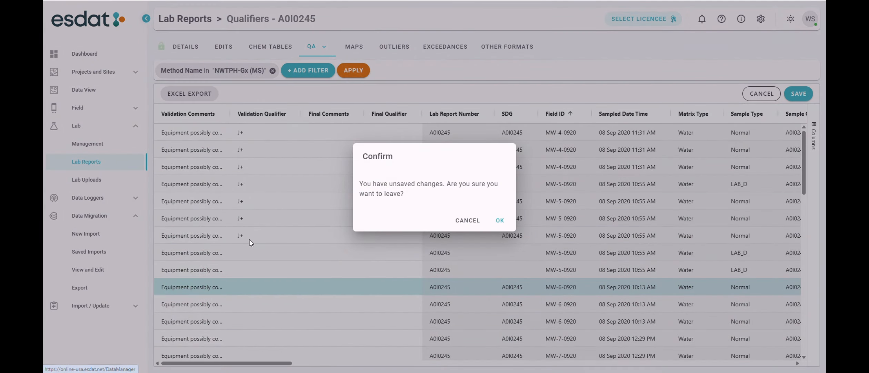
pyautogui.click(501, 221)
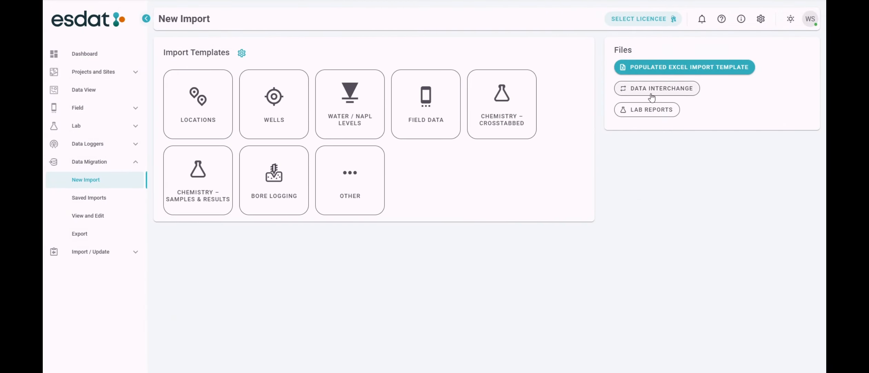
# Upload Qualifiers (3).xlsx as a populated Excel import template.
pyautogui.click(652, 67)
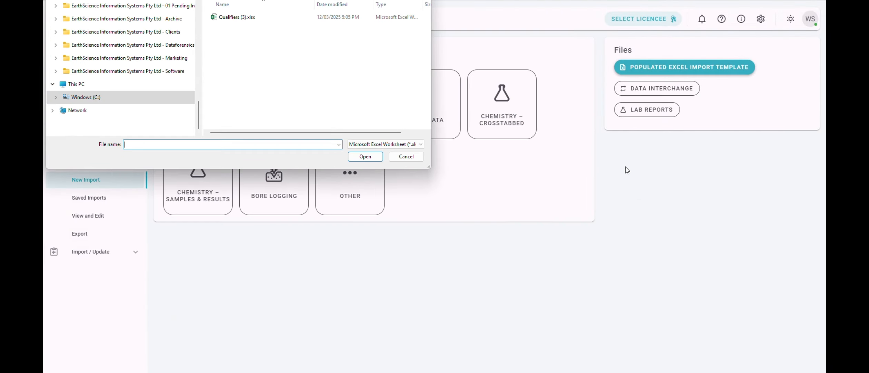
pyautogui.doubleClick(234, 18)
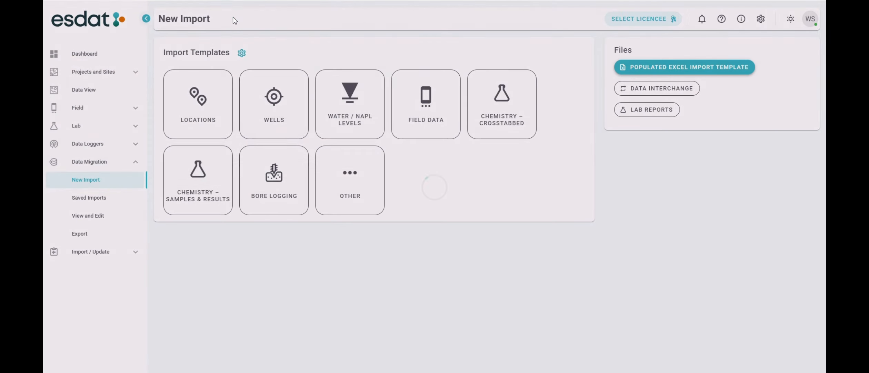